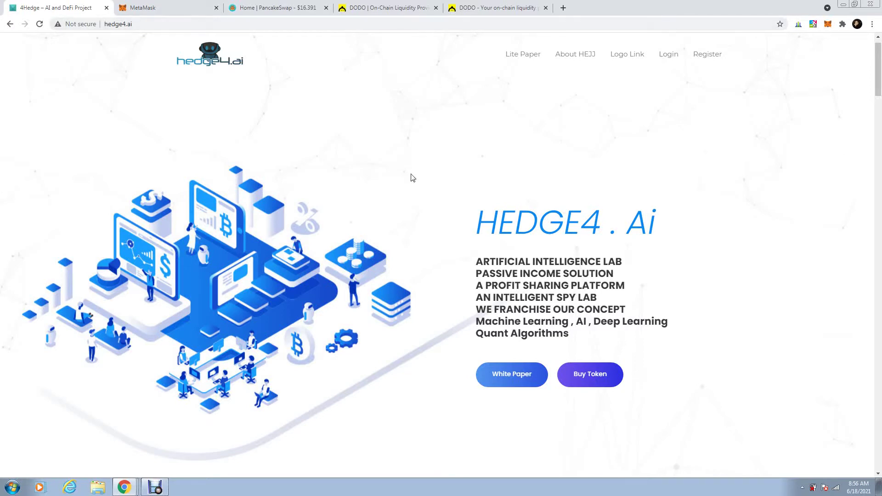
Copy the HEJJ BEP20 contract number from the hedge4.ai page
scroll(829, 168, "down", 1)
scroll(829, 167, "down", 7)
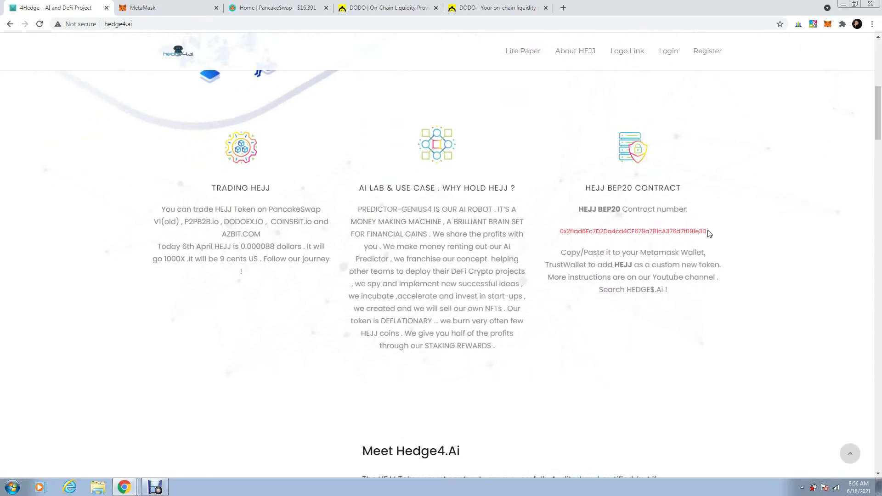
left_click_drag(706, 230, 562, 233)
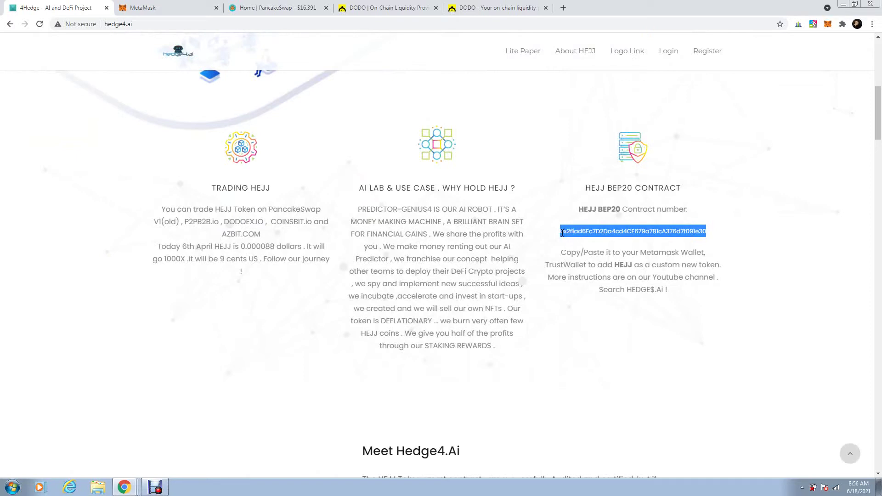
right_click(598, 228)
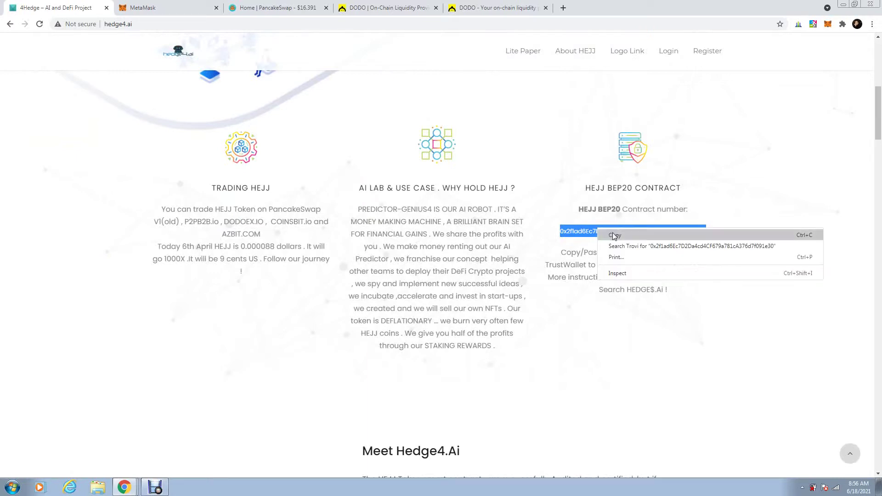
left_click(612, 232)
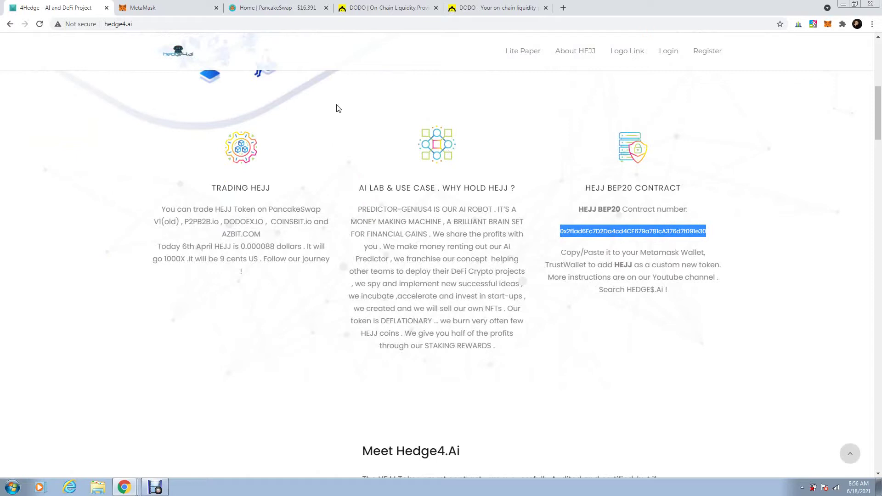
Switch to PancakeSwap and open its V1 (old) exchange, accepting the notice that V1 is no longer supported
left_click(272, 10)
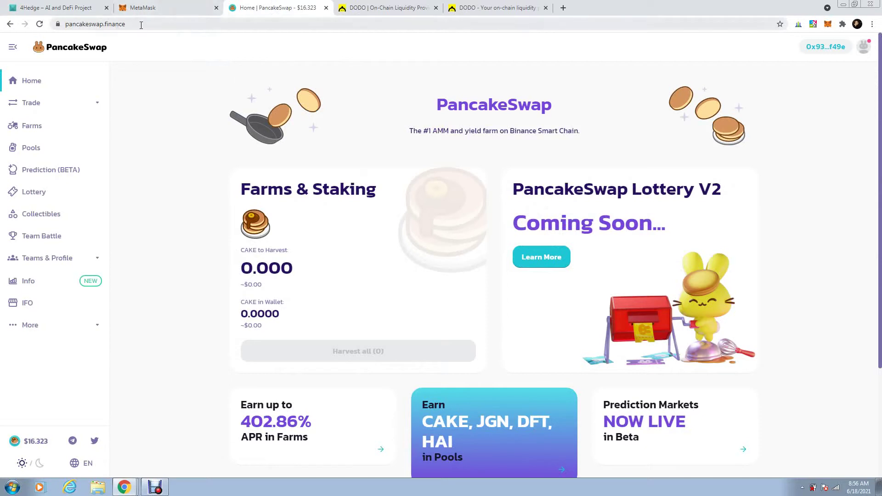
left_click(36, 105)
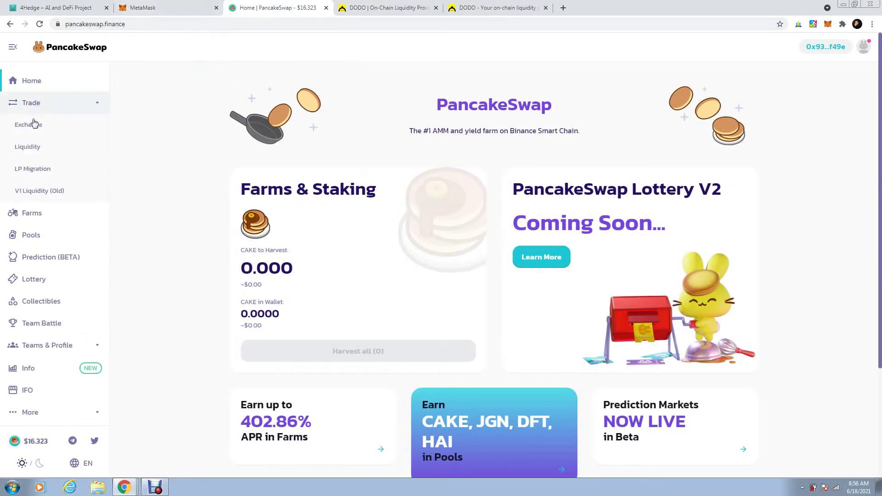
left_click(30, 126)
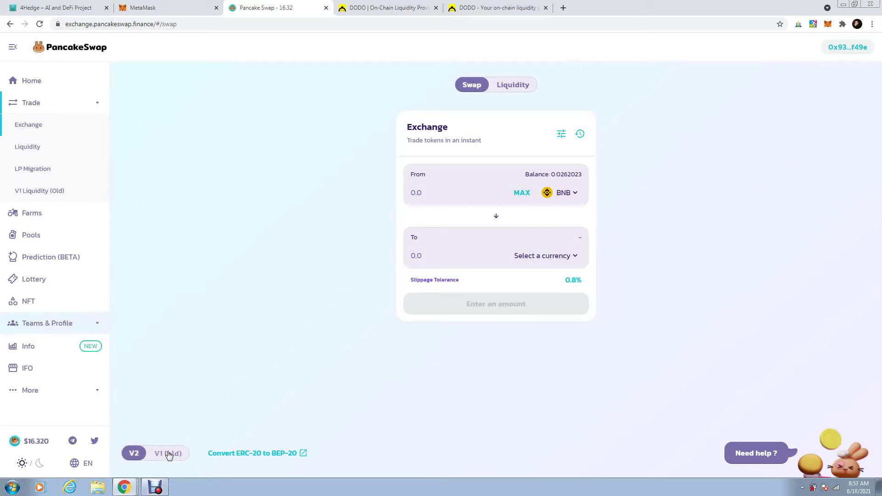
left_click(168, 453)
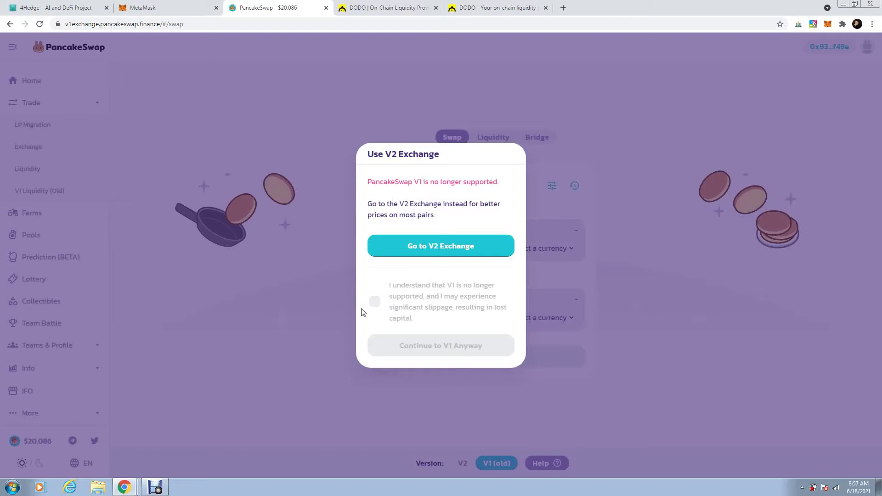
left_click(374, 303)
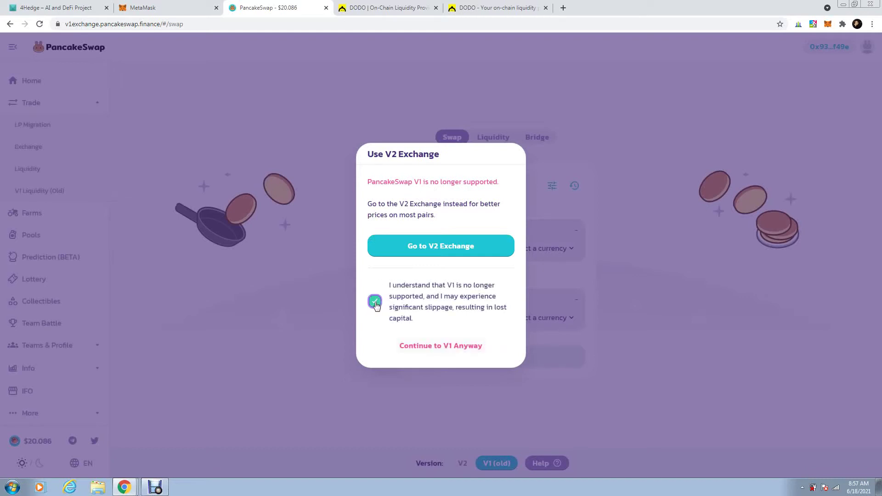
left_click(436, 345)
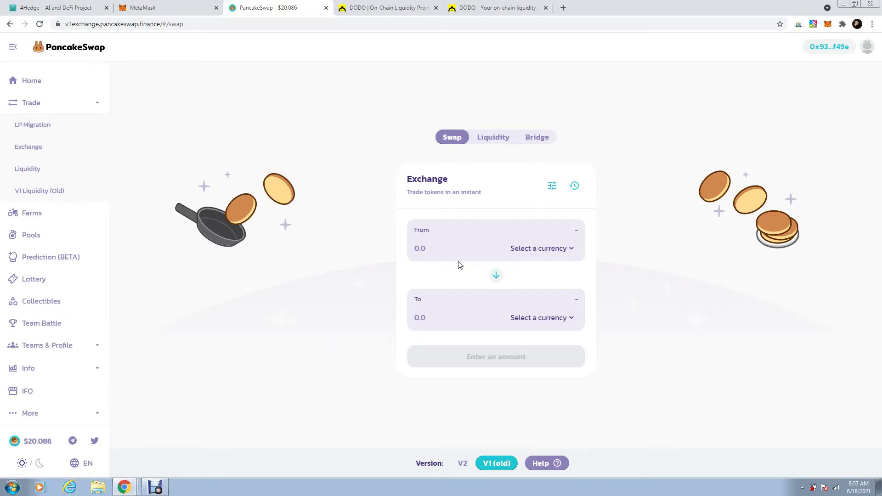
Set the swap to go from BUSD to HEJJ, finding HEJJ by its copied contract address
left_click(569, 249)
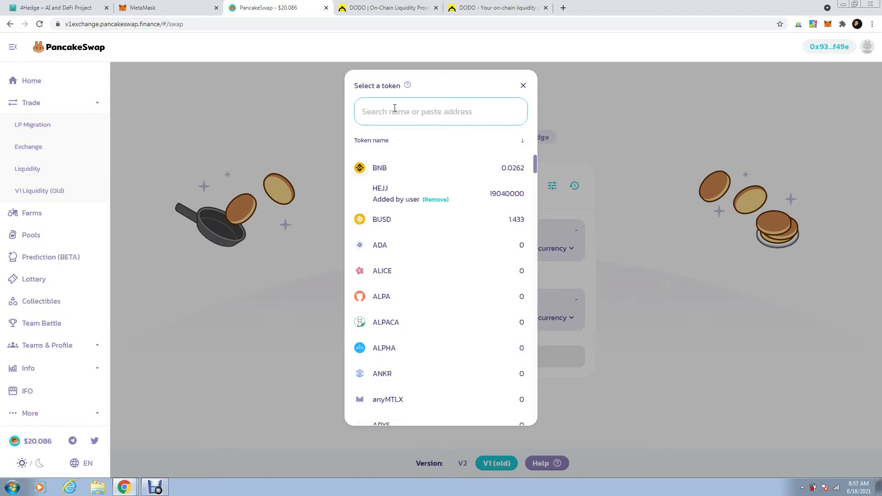
type("bus")
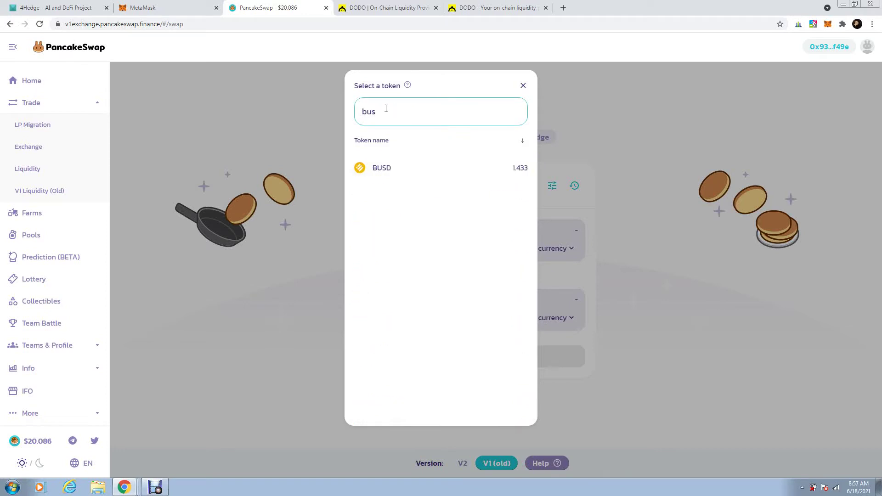
left_click(383, 169)
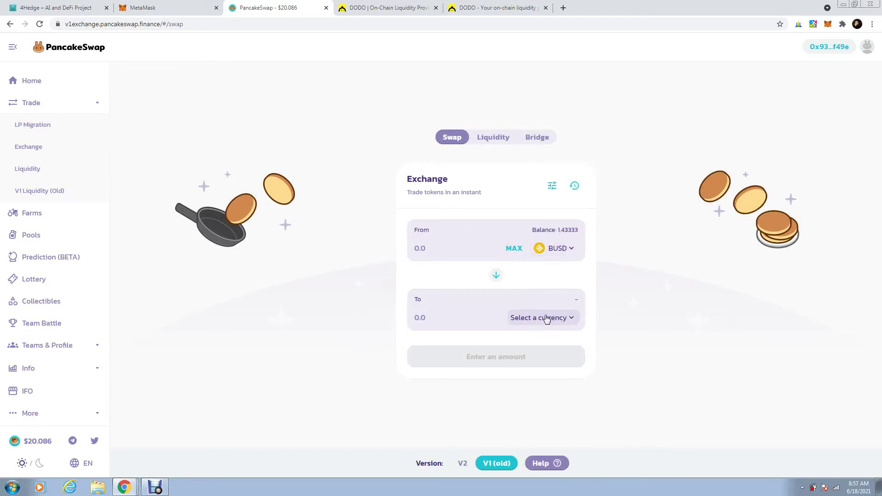
left_click(546, 320)
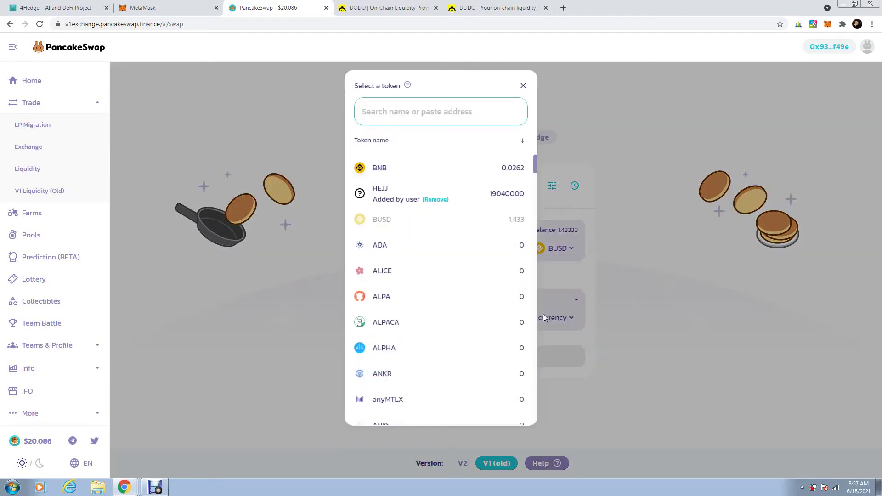
right_click(370, 109)
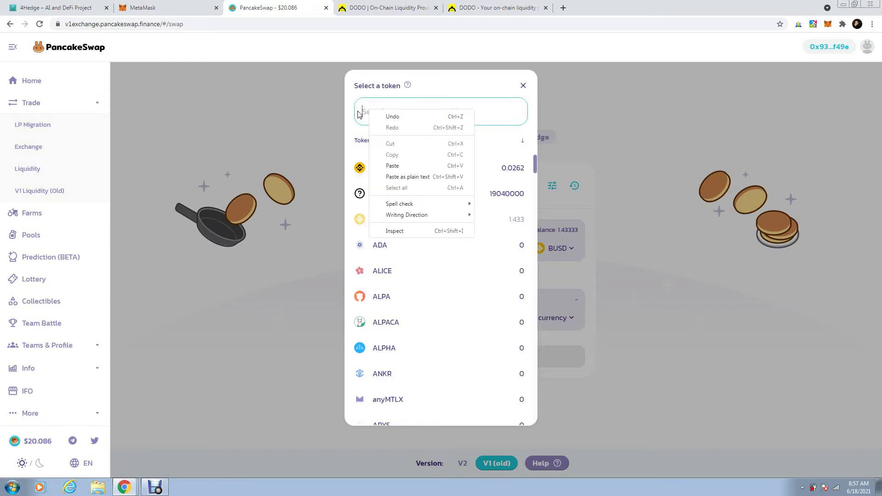
left_click(394, 166)
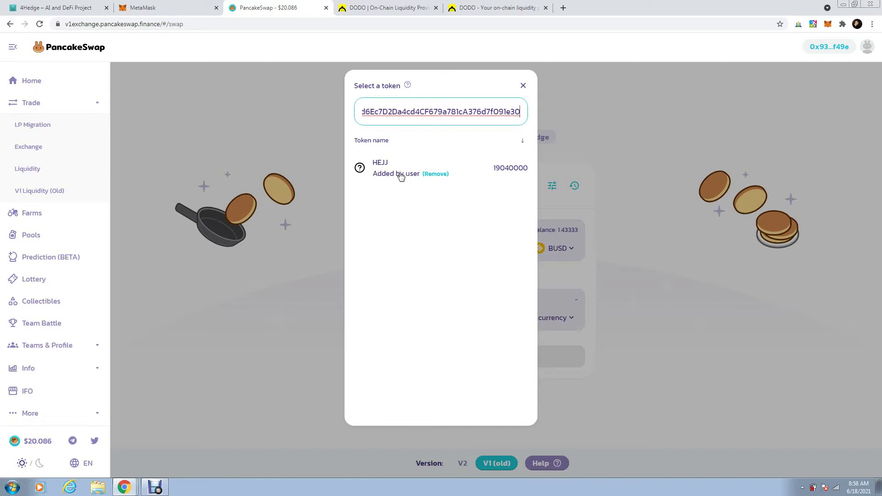
left_click(385, 167)
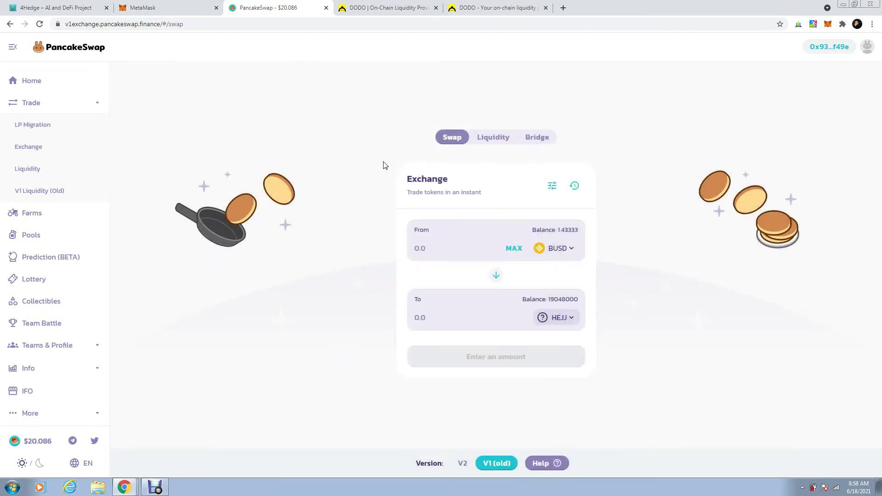
Enter 1.30 BUSD as the amount to swap and approve BUSD spending in the MetaMask wallet
left_click(430, 247)
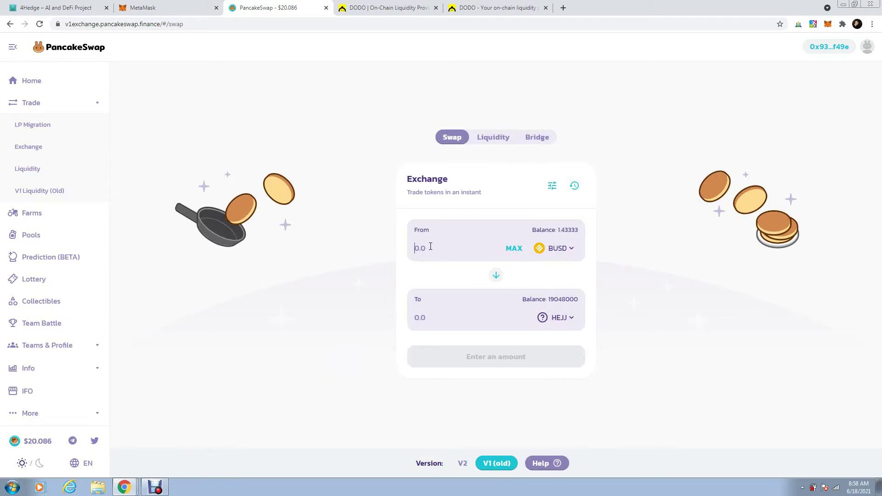
type("1.30")
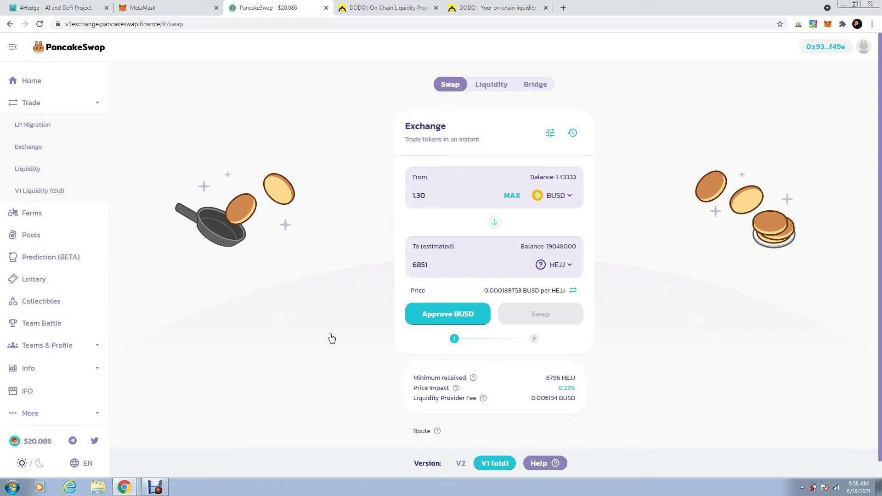
left_click(444, 316)
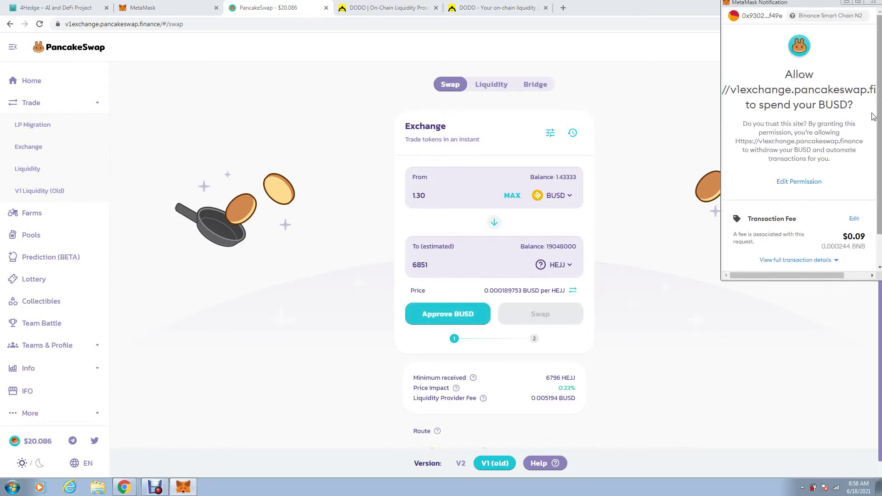
scroll(849, 184, "down", 2)
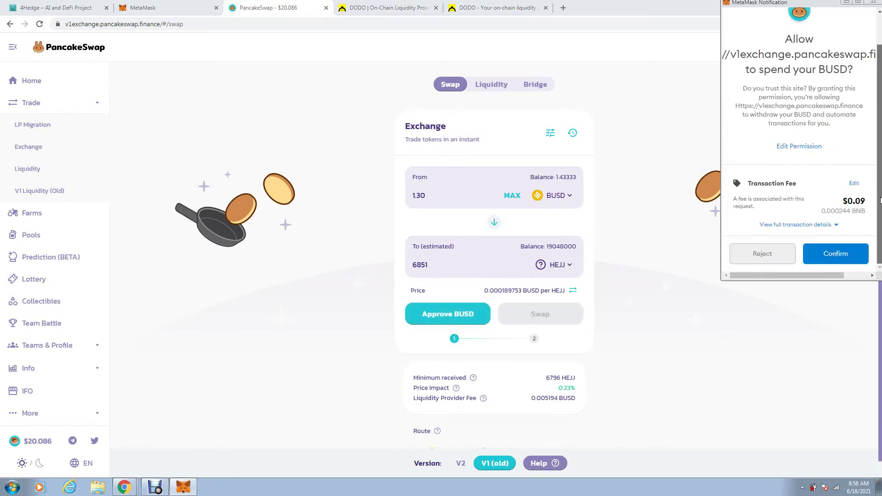
left_click(833, 255)
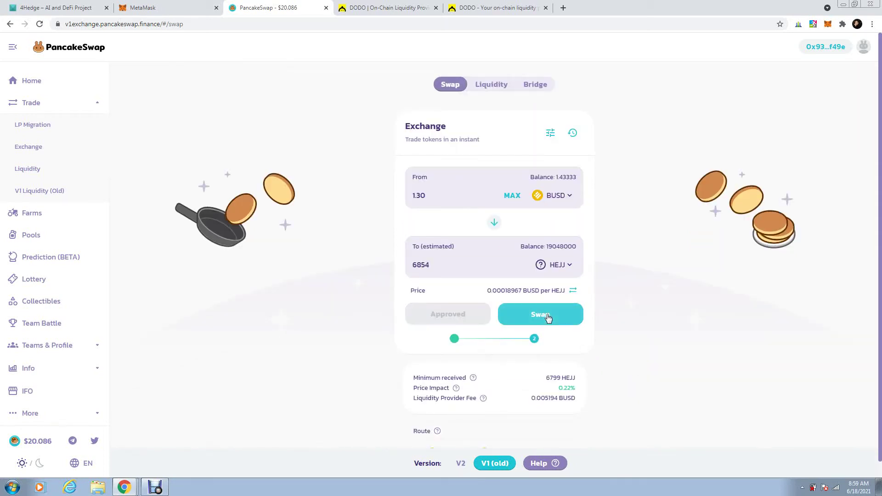
Swap the 1.3 BUSD for HEJJ, confirm the transaction in the wallet, and check the token balances in MetaMask
left_click(548, 317)
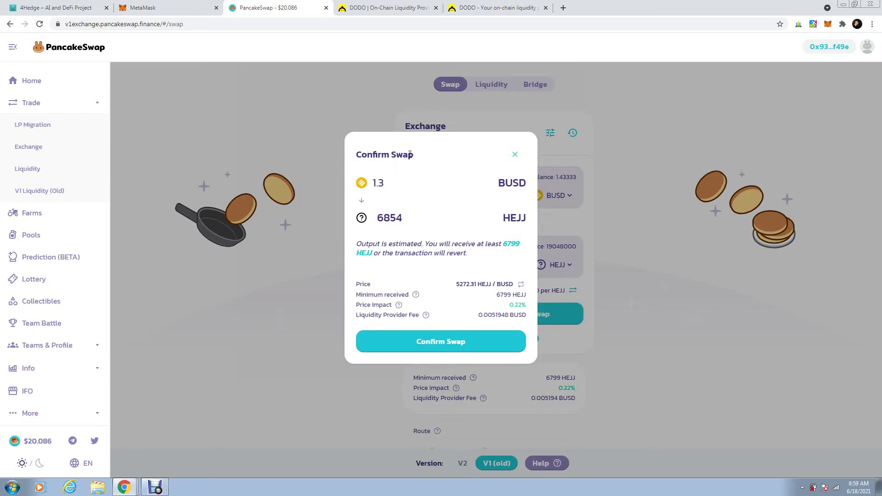
left_click(442, 342)
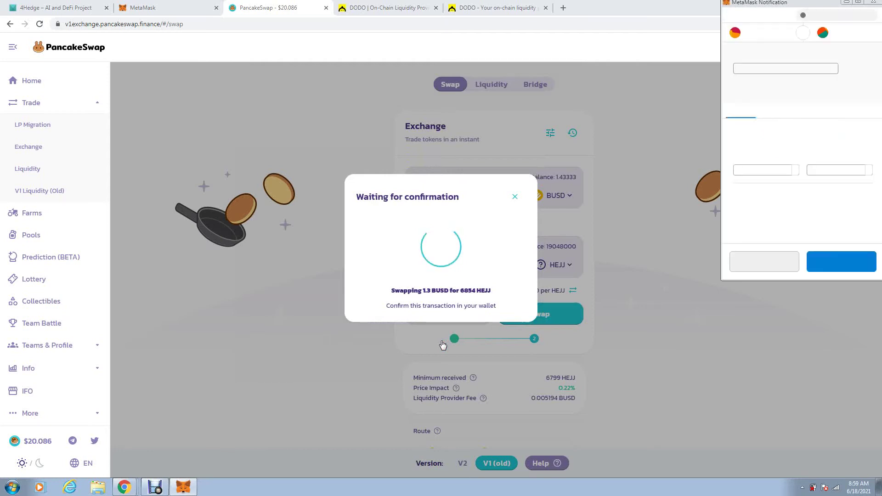
left_click(840, 261)
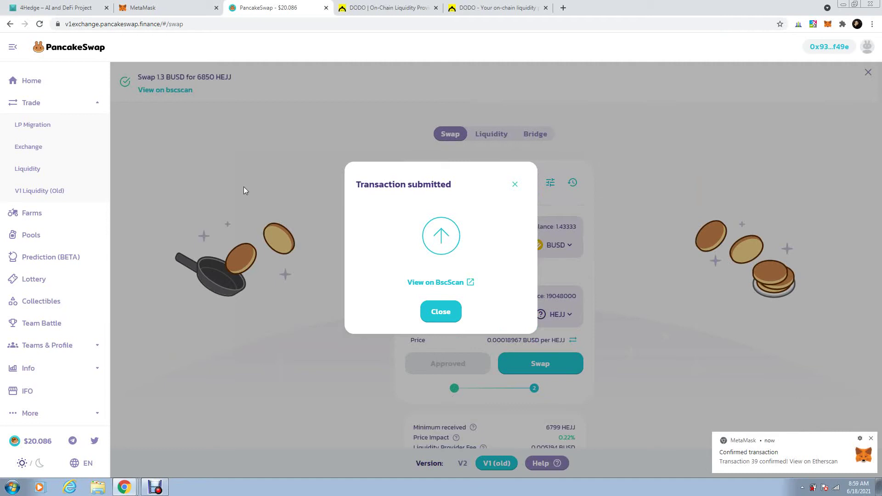
left_click(158, 7)
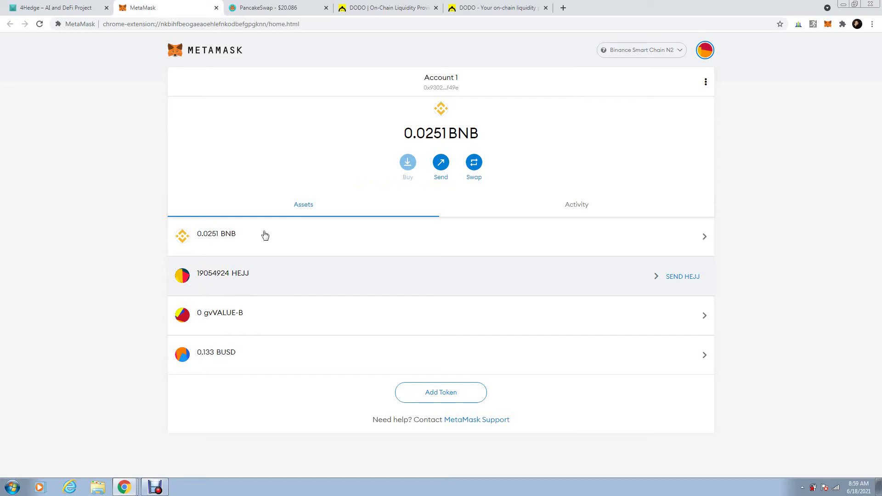
Switch to the DODO exchange and set HEJJ as the pay token by its copied contract address and BUSD as the receive token
left_click(379, 8)
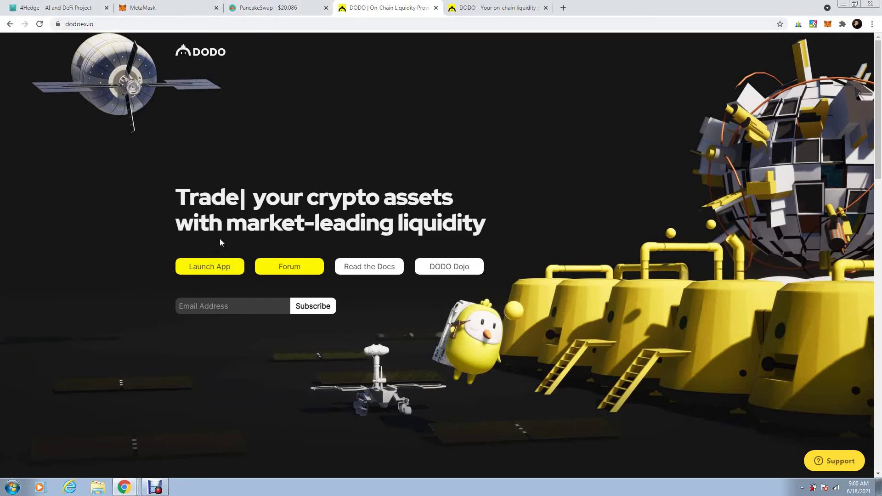
left_click(498, 8)
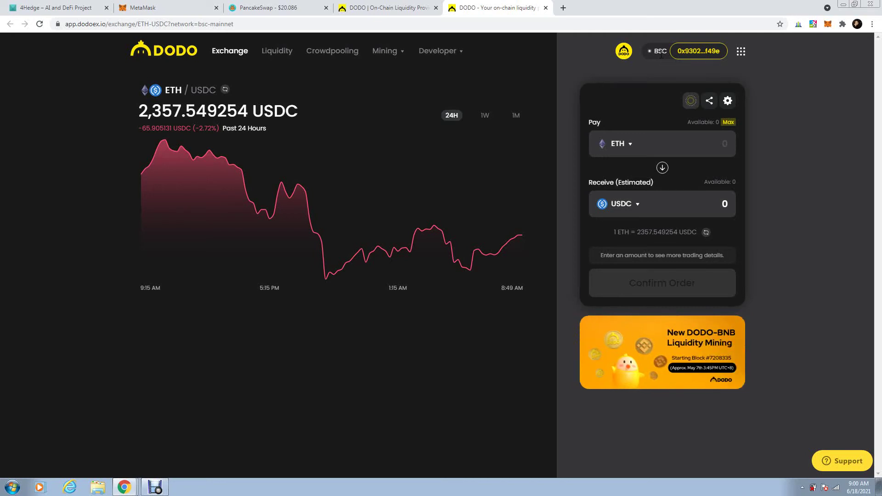
left_click(630, 145)
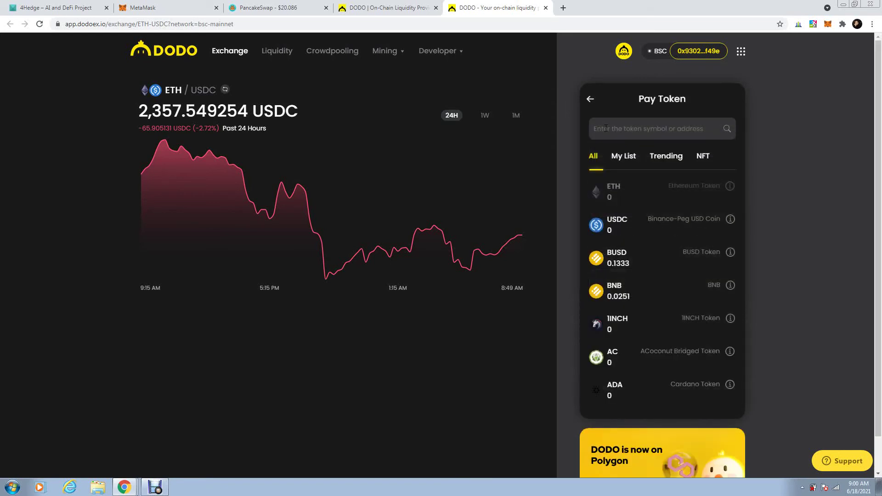
left_click(606, 128)
right_click(606, 129)
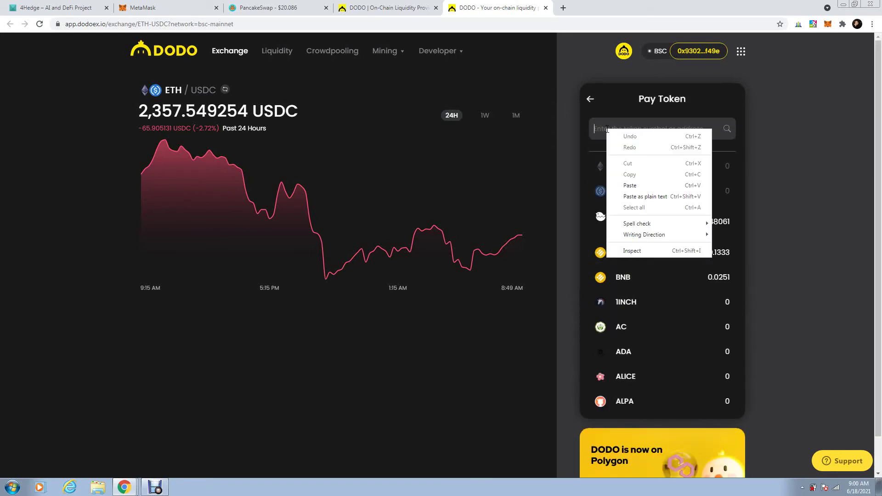
left_click(630, 184)
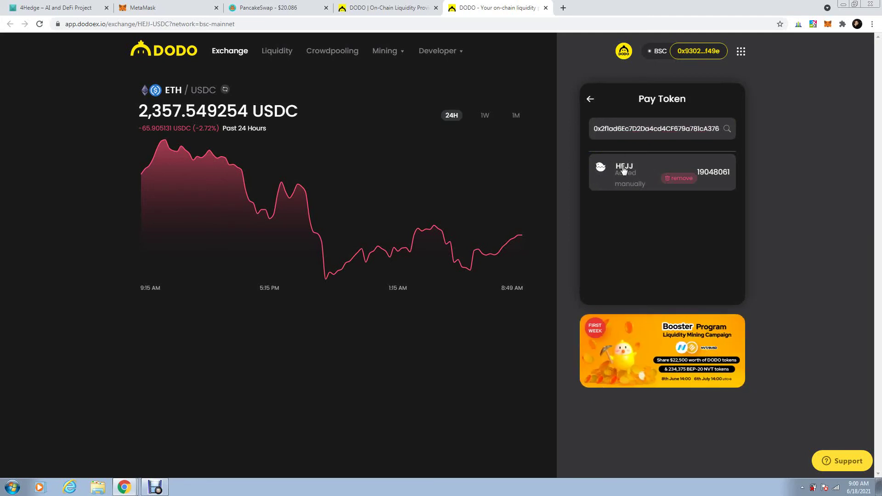
left_click(623, 168)
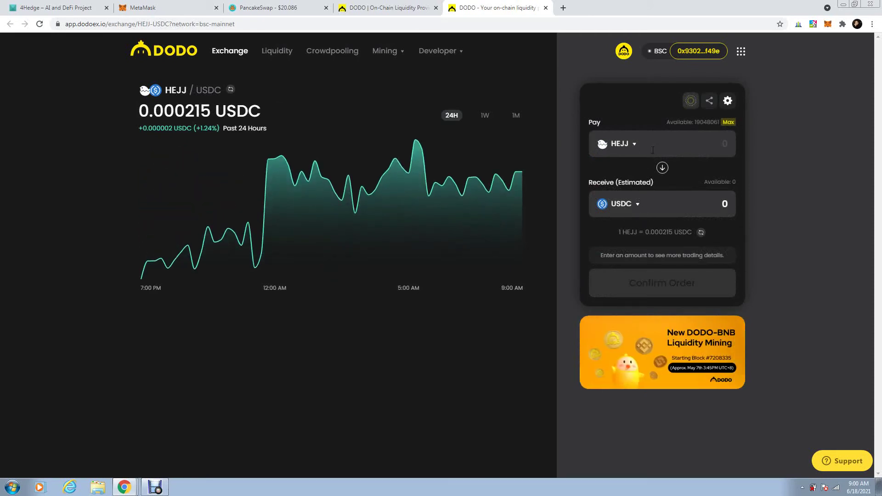
left_click(639, 206)
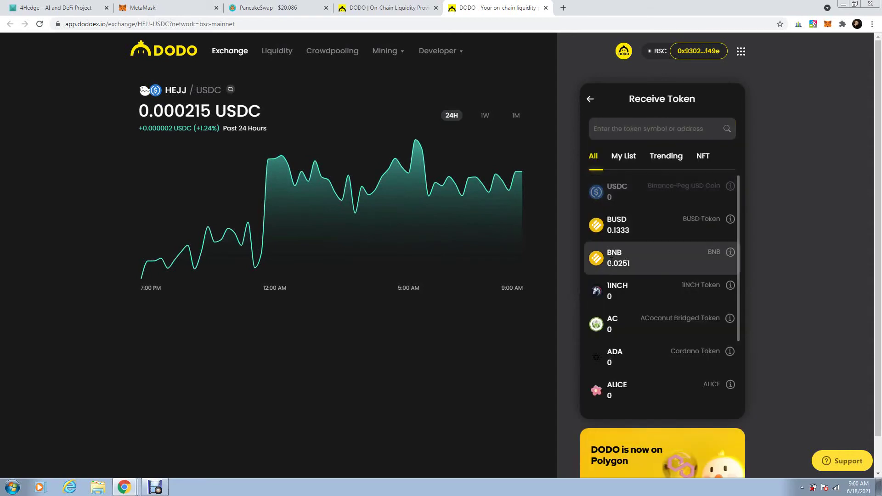
left_click(618, 219)
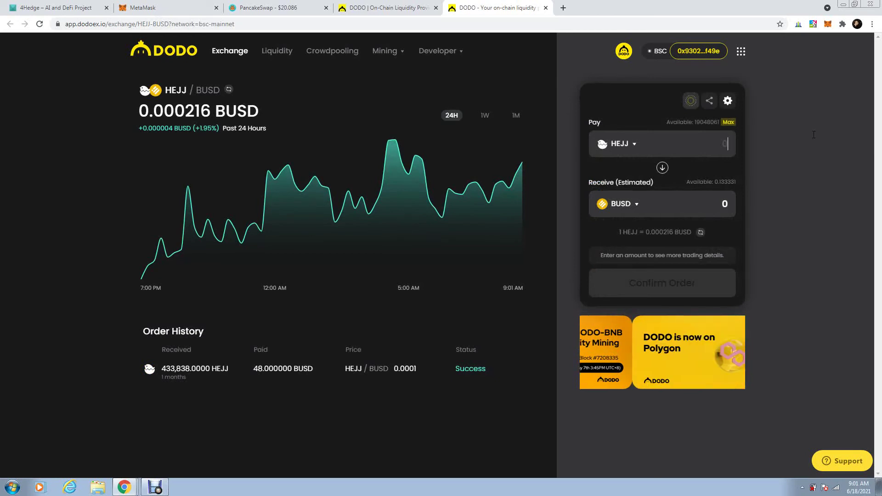
Set the amount of HEJJ to pay in the DODO order to 8000
type("800")
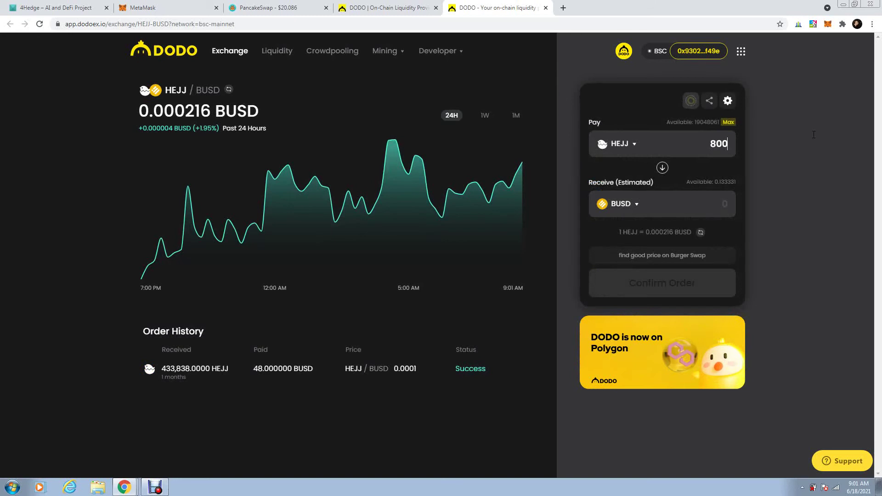
type("0")
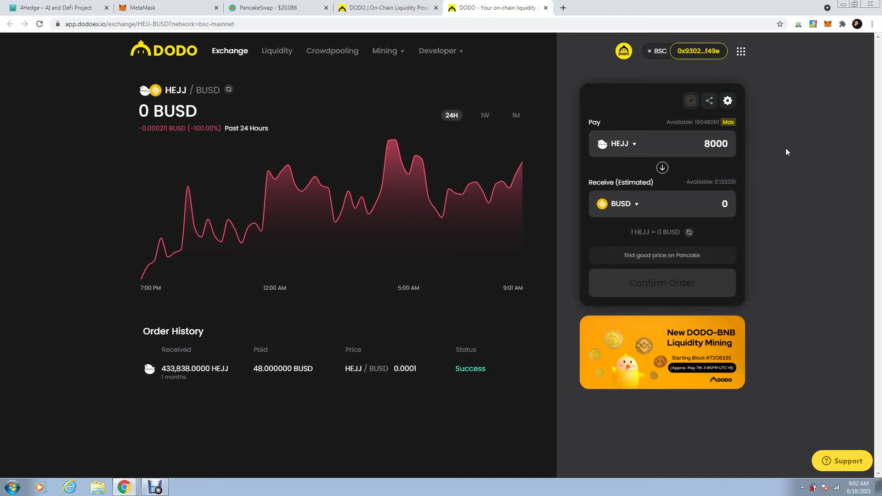
key("BackSpace")
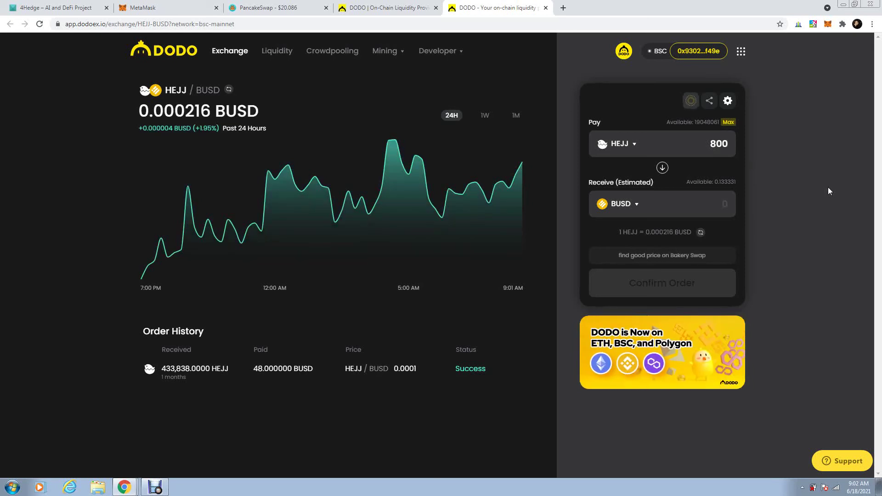
type("0")
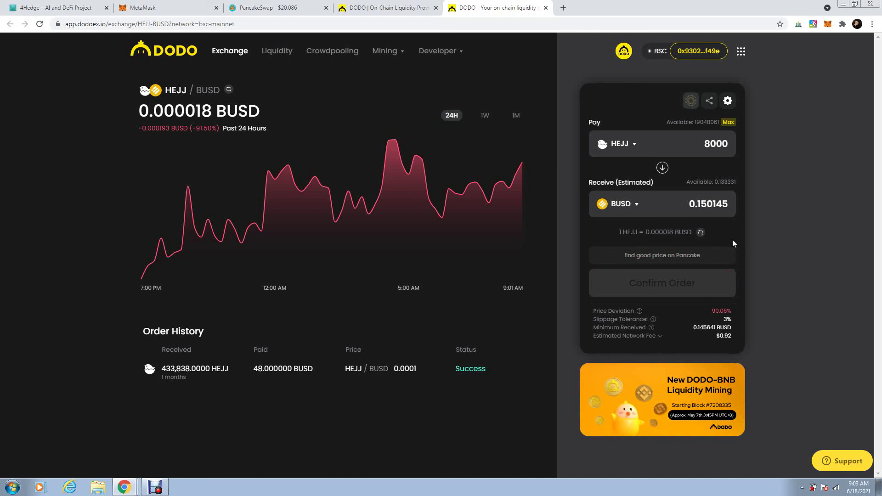
Return to the PancakeSwap V1 exchange and dismiss the submitted transaction dialog
left_click(260, 8)
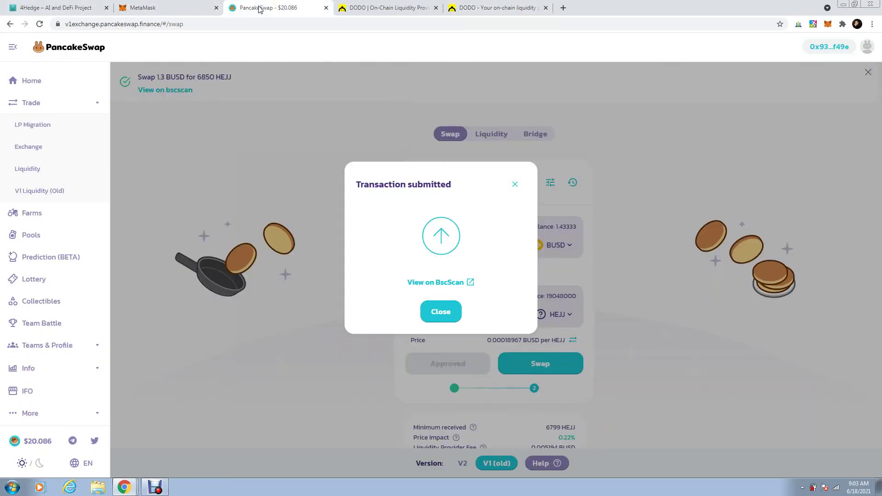
left_click(515, 185)
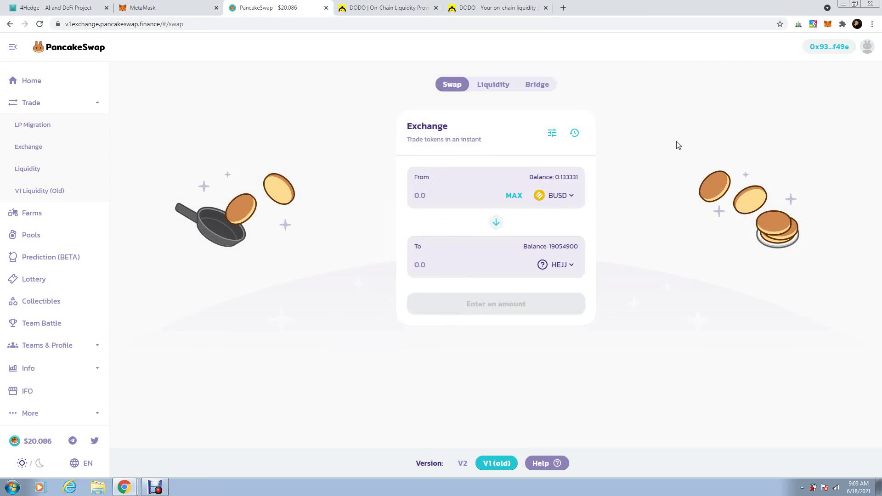